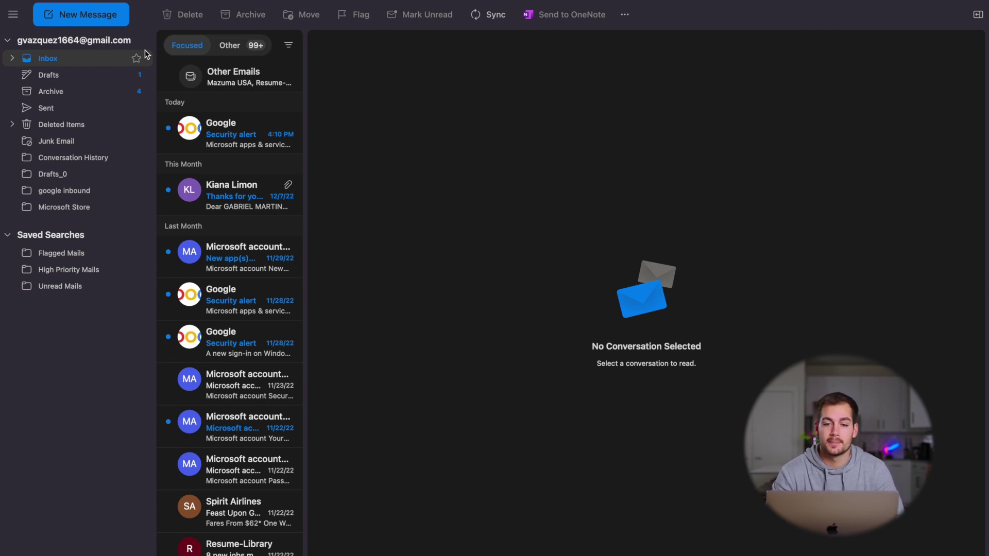
# Revert to Legacy Outlook and submit the feedback form without entering any comments.
pyautogui.click(312, 0)
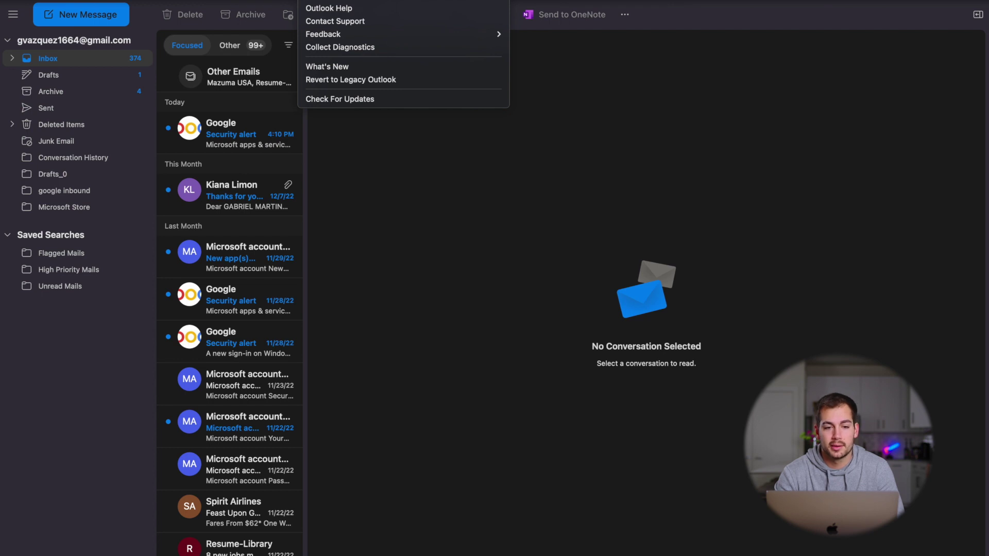
pyautogui.click(346, 80)
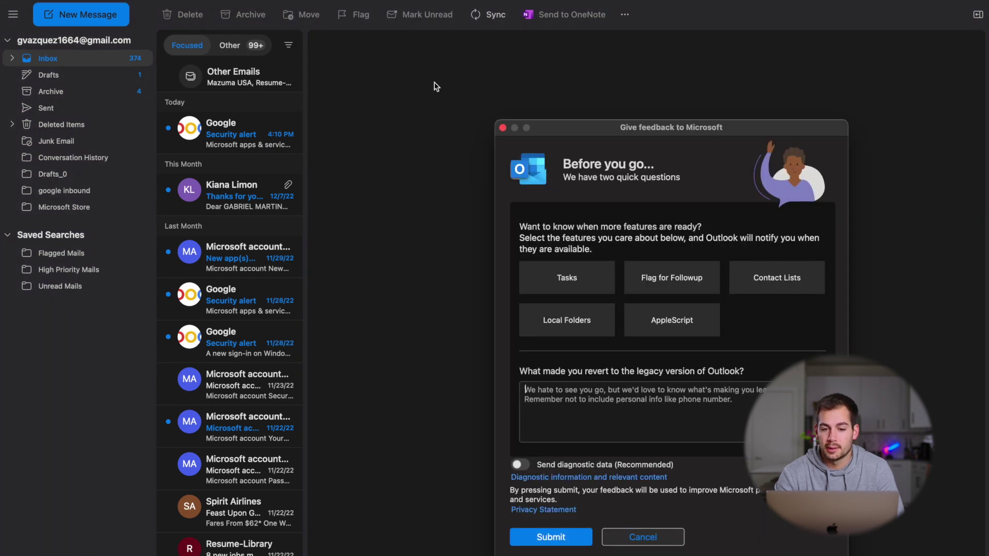
pyautogui.moveTo(720, 131); pyautogui.dragTo(516, 78)
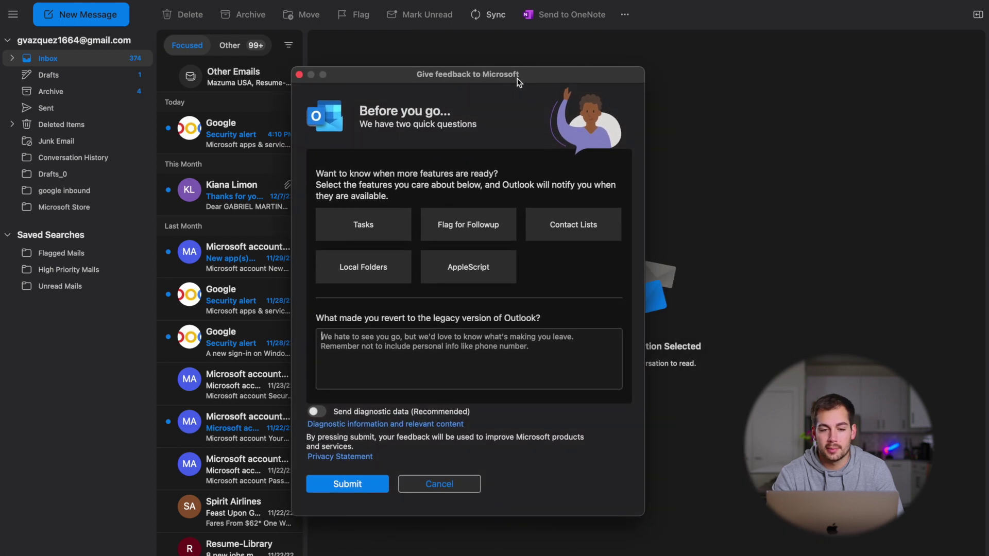
pyautogui.click(341, 489)
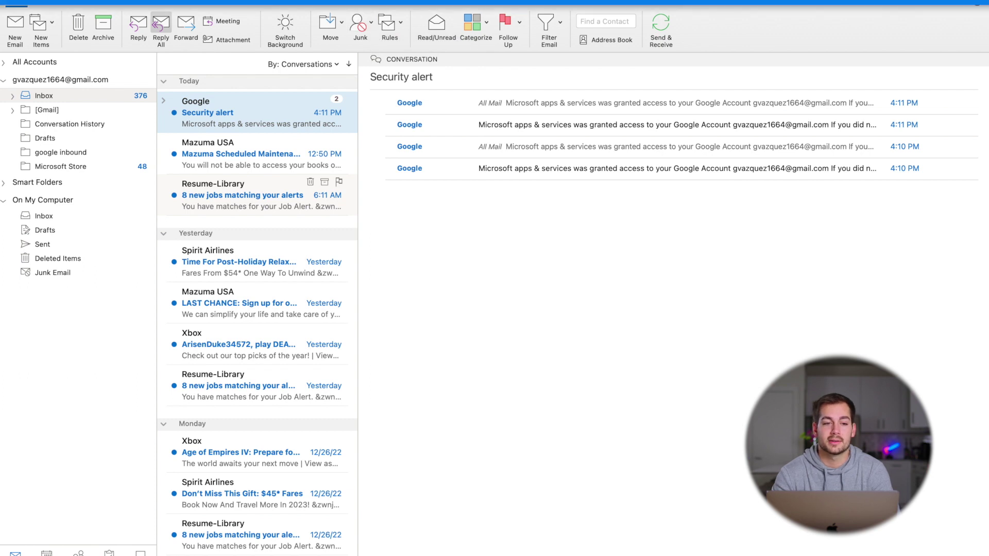
# Look through the legacy version's tools and window commands and switch back to the new Outlook.
pyautogui.click(241, 1)
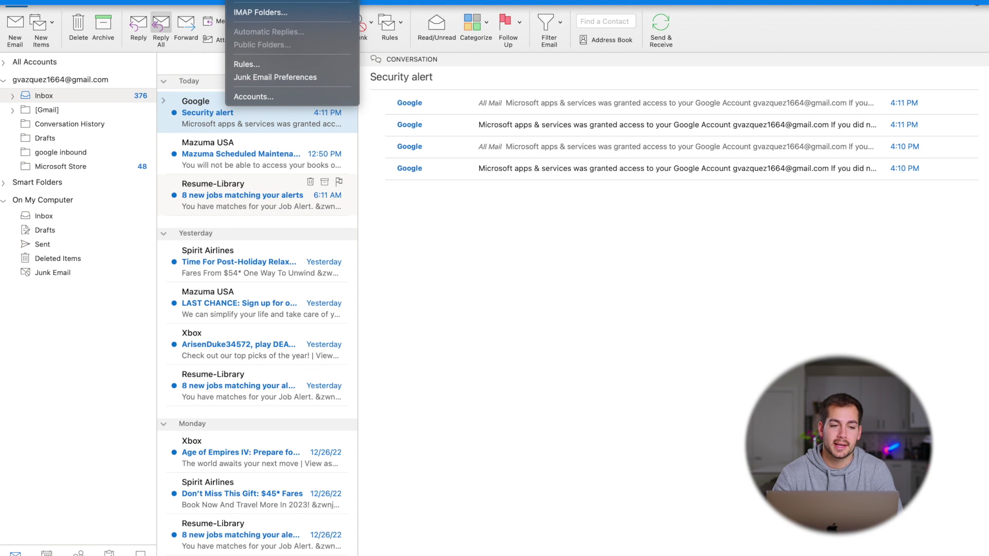
pyautogui.moveTo(269, 3)
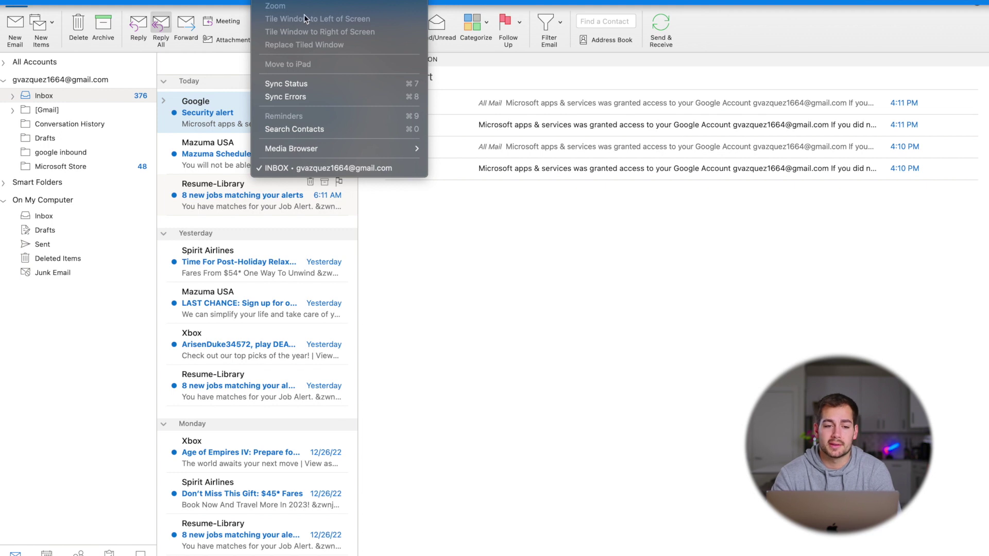
pyautogui.click(283, 1)
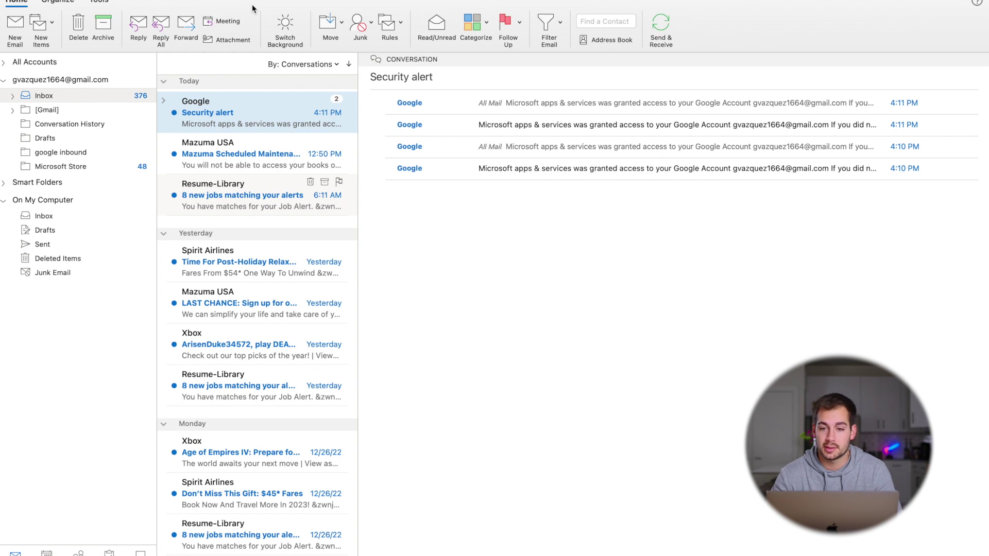
pyautogui.click(834, 1)
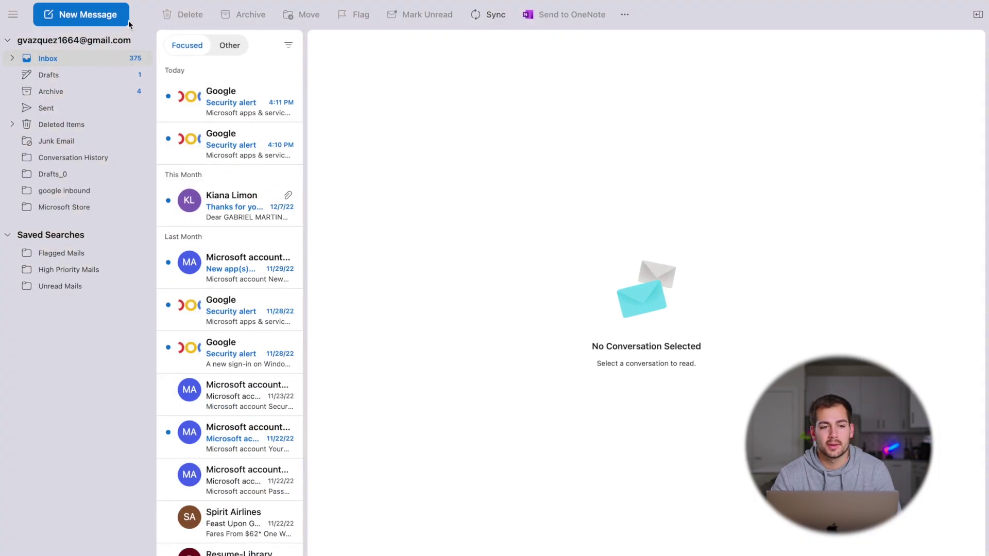
# Examine which kinds of new items can be created and which additional modules are available.
pyautogui.click(129, 23)
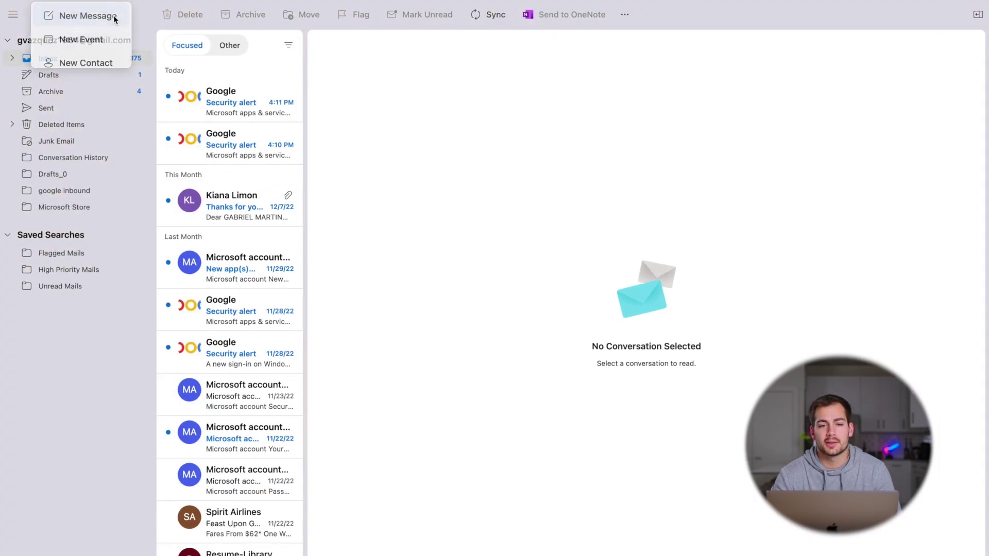
pyautogui.click(107, 18)
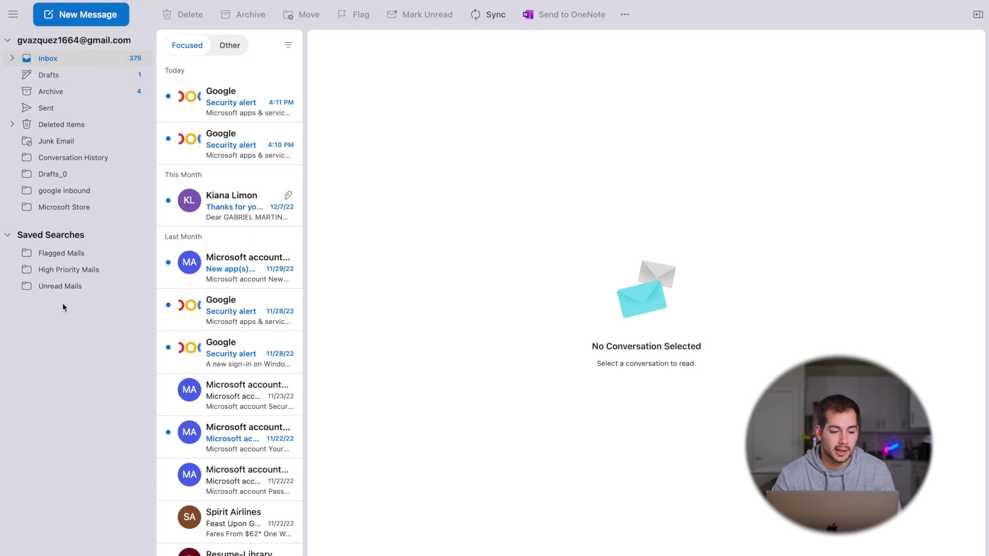
pyautogui.moveTo(49, 555)
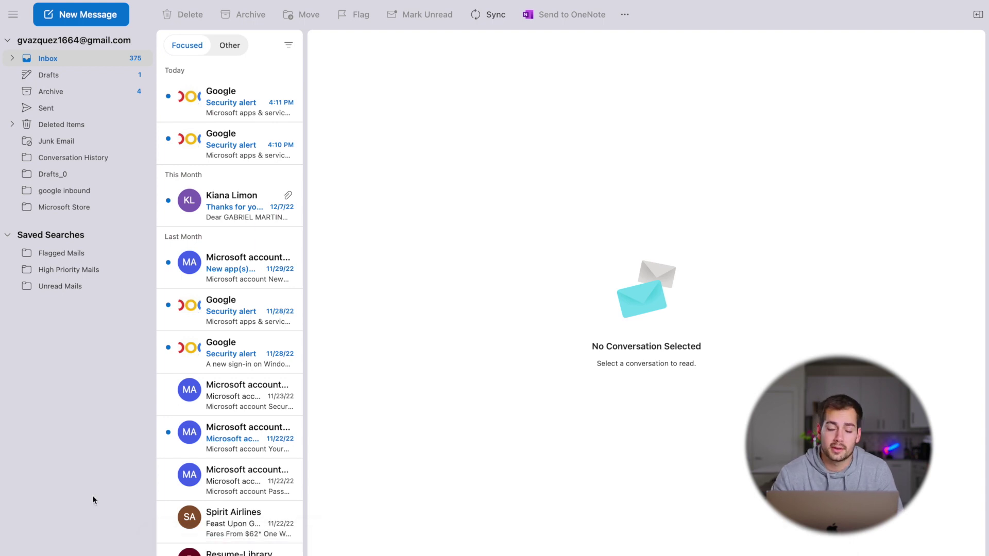
pyautogui.click(118, 555)
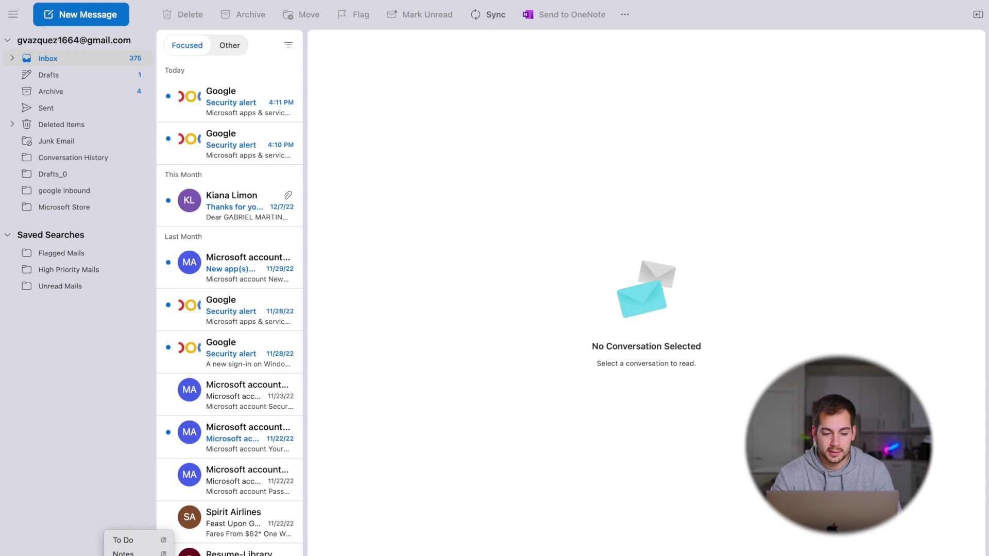
pyautogui.click(88, 517)
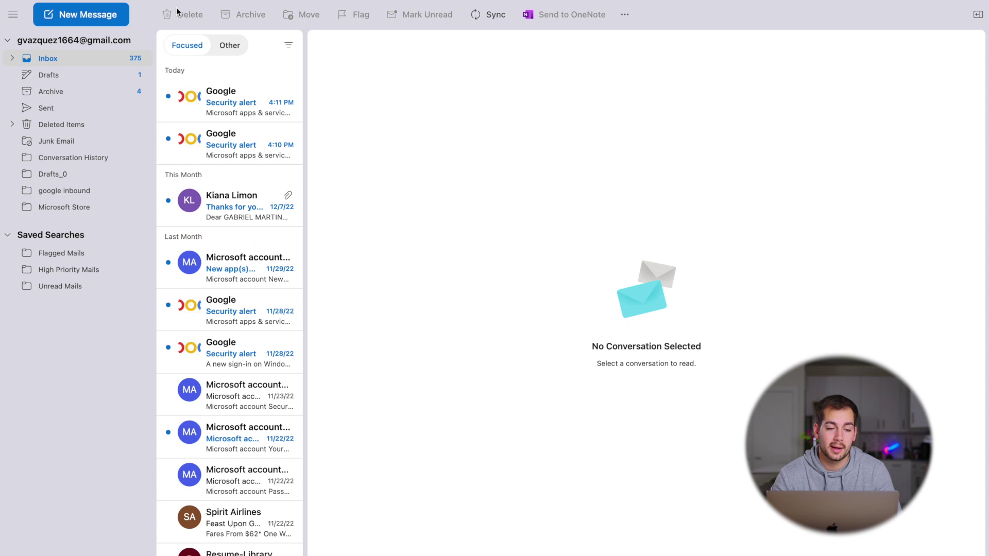
# Review the new-item options again and start a blank new email message.
pyautogui.click(128, 16)
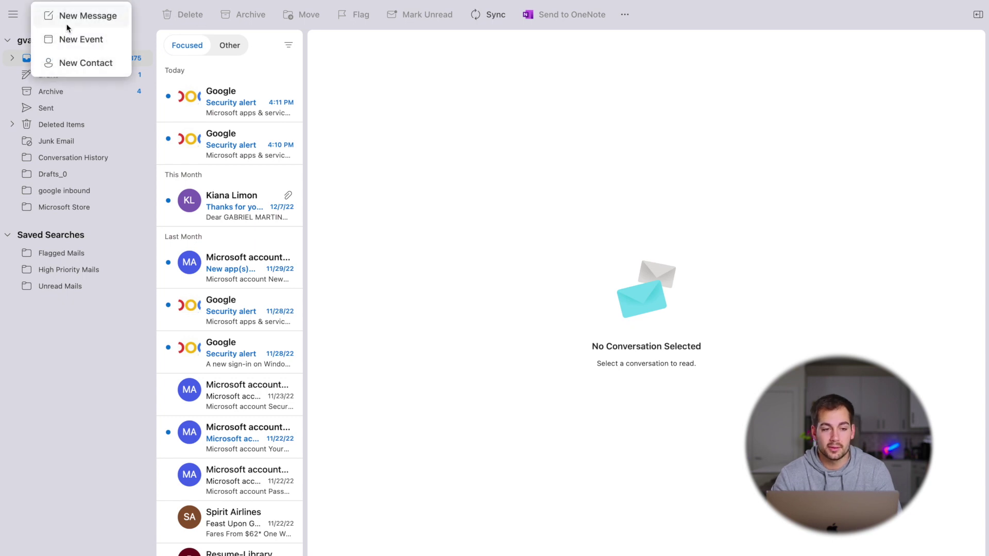
pyautogui.click(72, 70)
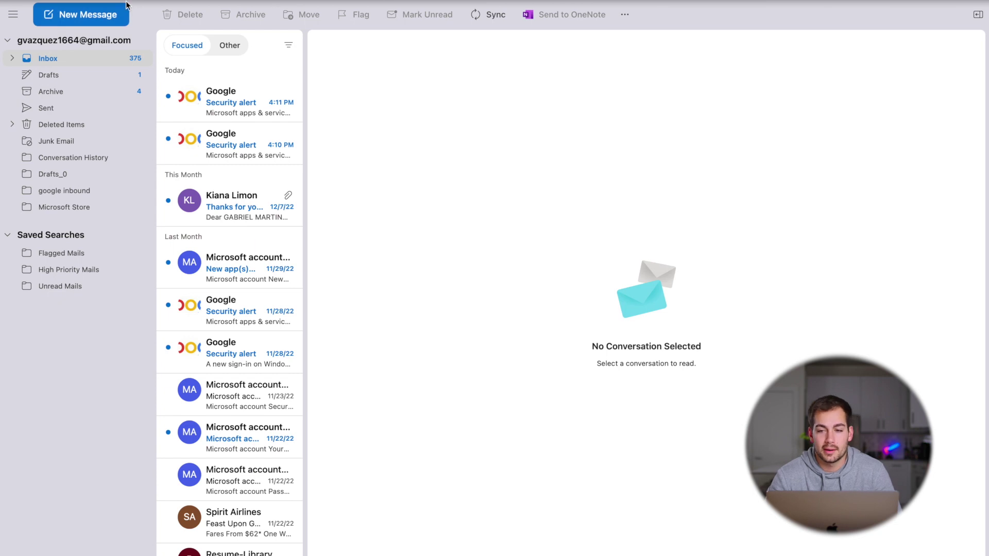
pyautogui.click(59, 21)
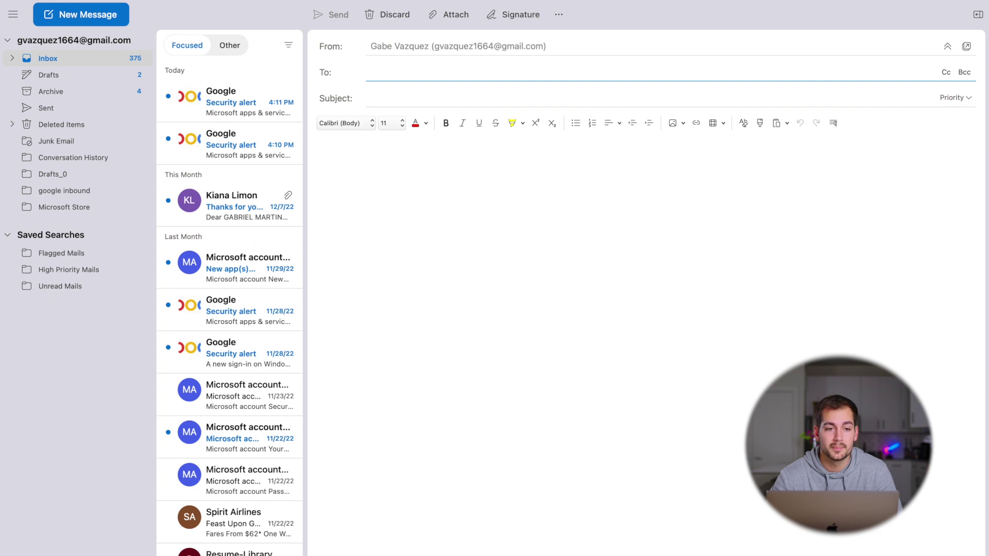
# Examine the tools and formatting commands available for the draft, and view the mail search suggestions.
pyautogui.click(225, 1)
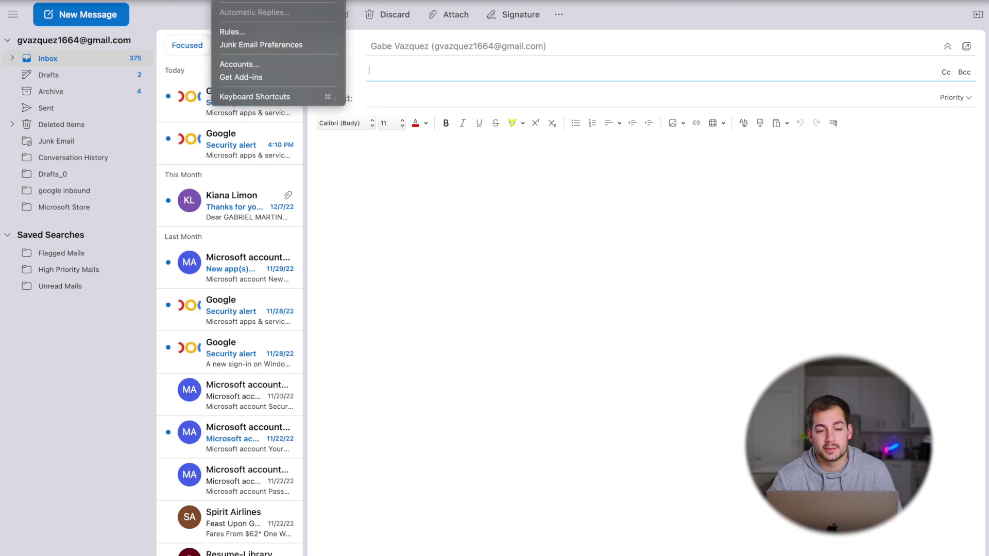
pyautogui.moveTo(191, 0)
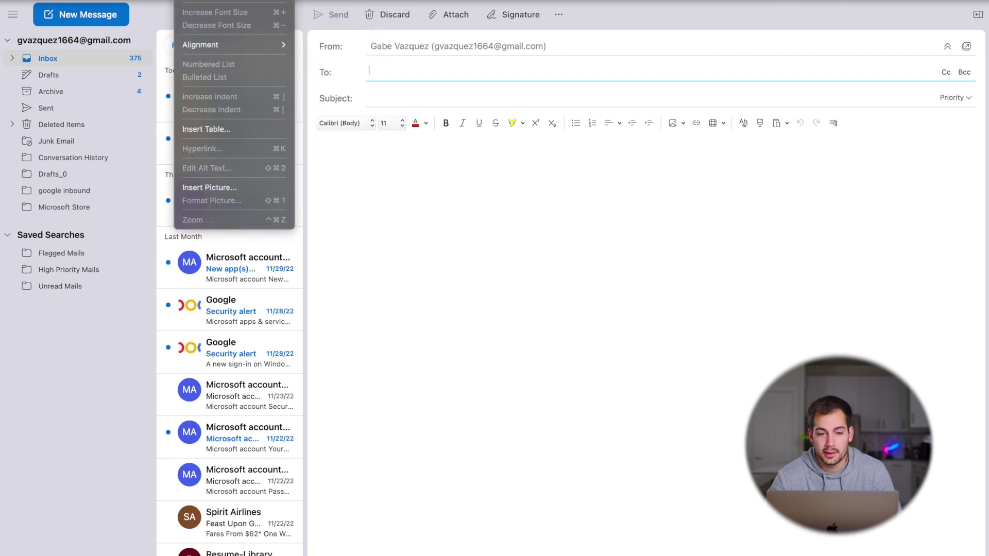
pyautogui.click(520, 229)
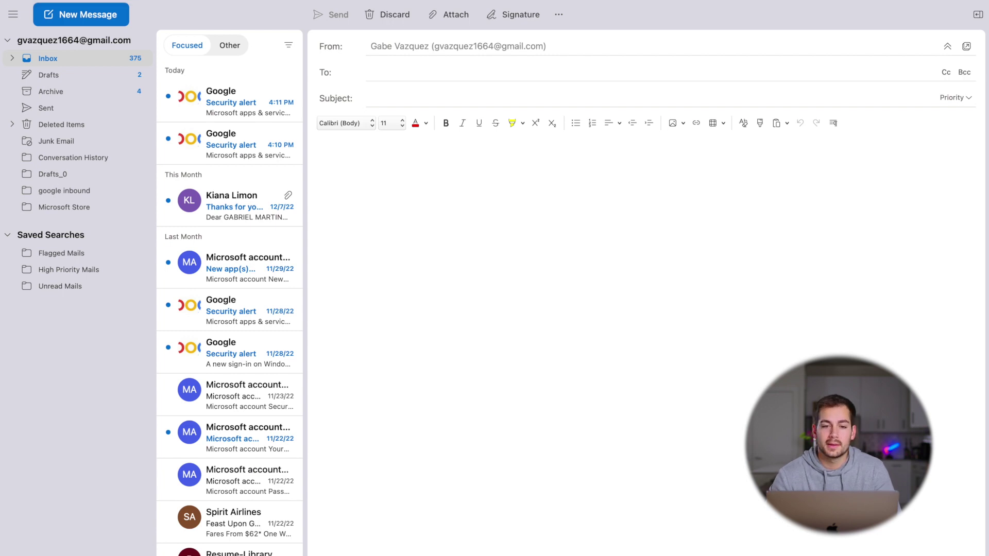
pyautogui.press('super+alt+f')
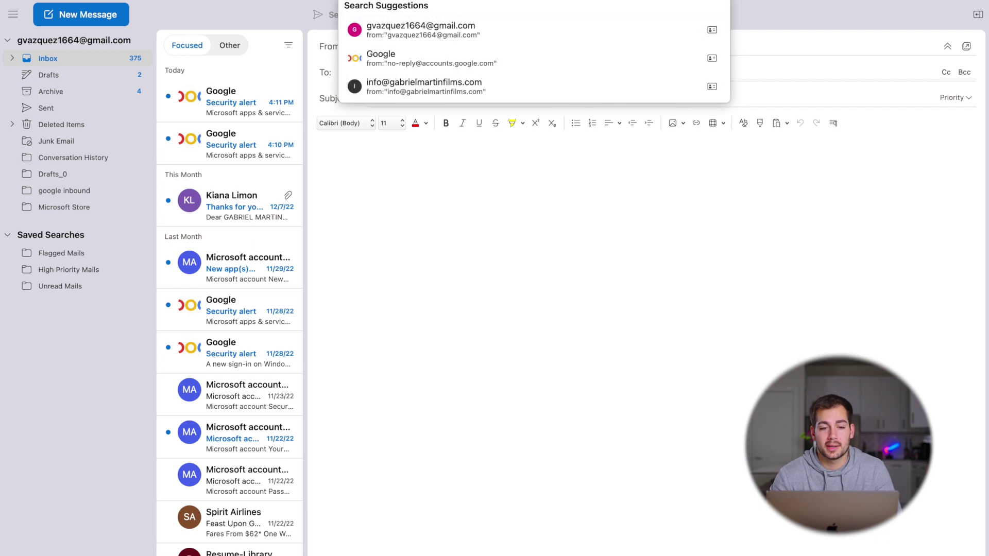
pyautogui.press('Escape')
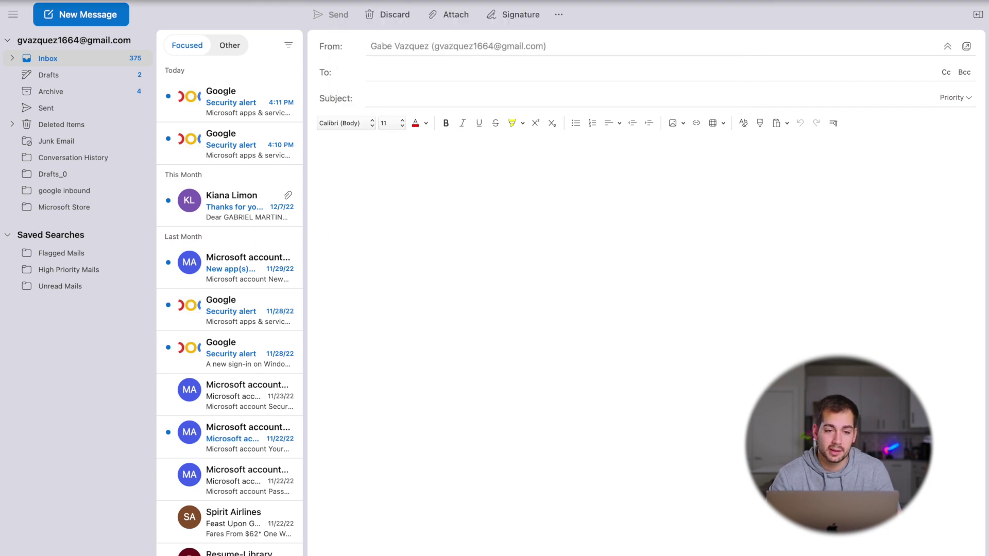
# Search the Help for "rule" to locate the command, and clear the search.
pyautogui.click(297, 0)
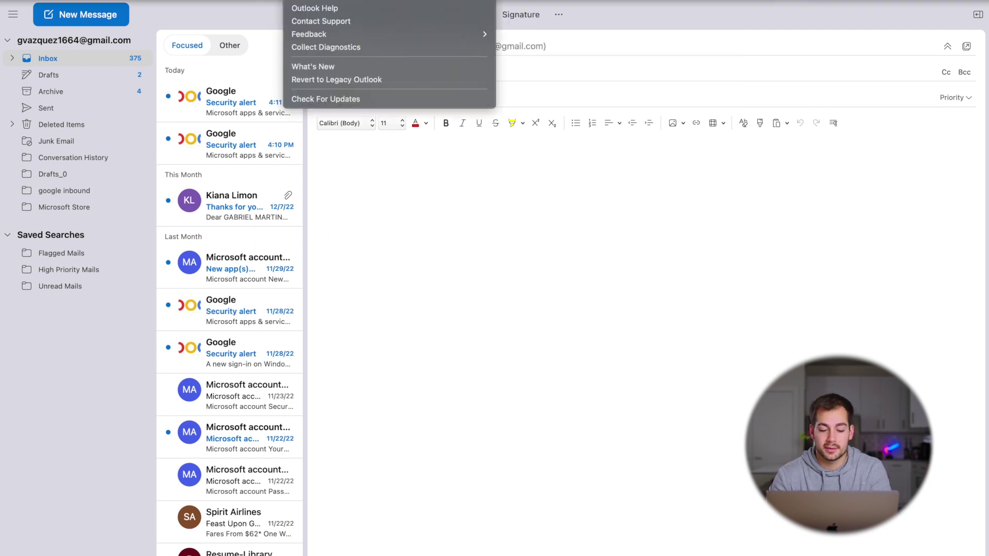
pyautogui.write('rule')
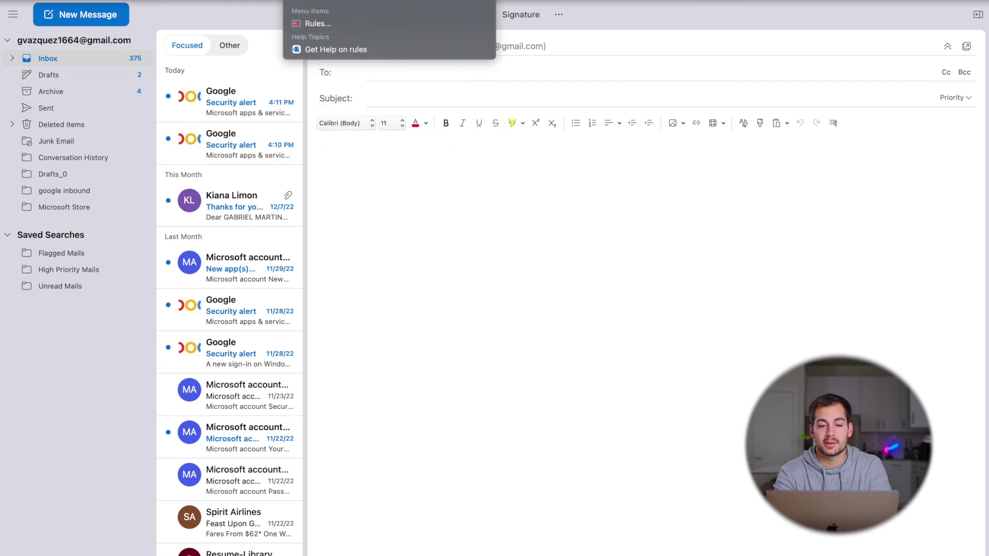
pyautogui.press('BackSpace')
pyautogui.press('BackSpace')
pyautogui.press('BackSpace')
pyautogui.press('BackSpace')
pyautogui.press('BackSpace')
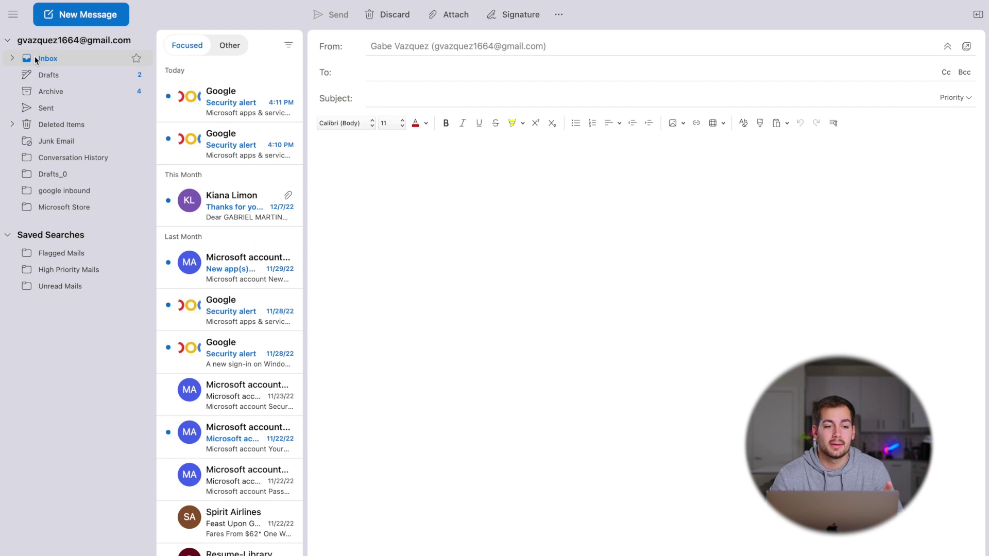
# Check the Inbox folder's own options and the application's commands for creating new items and folders.
pyautogui.rightClick(45, 59)
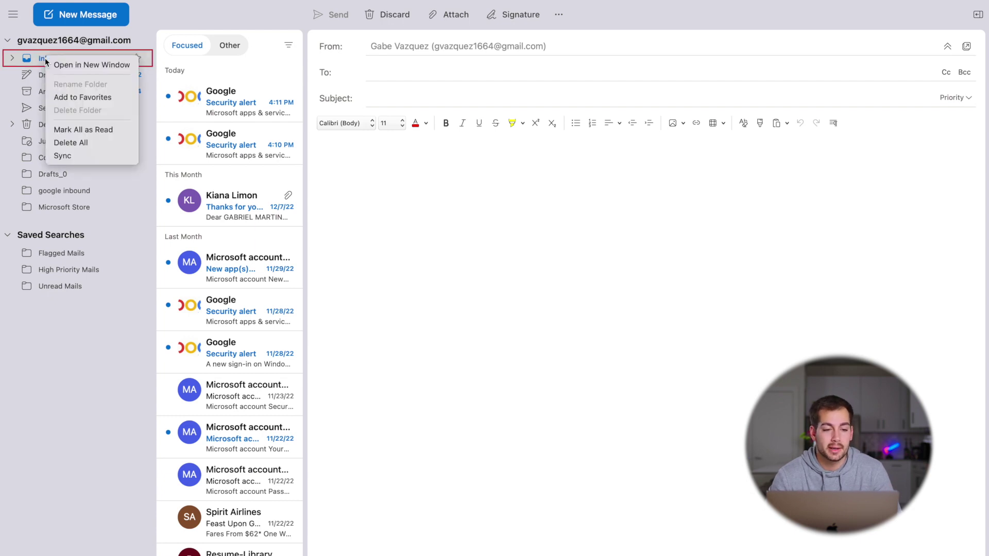
pyautogui.click(36, 58)
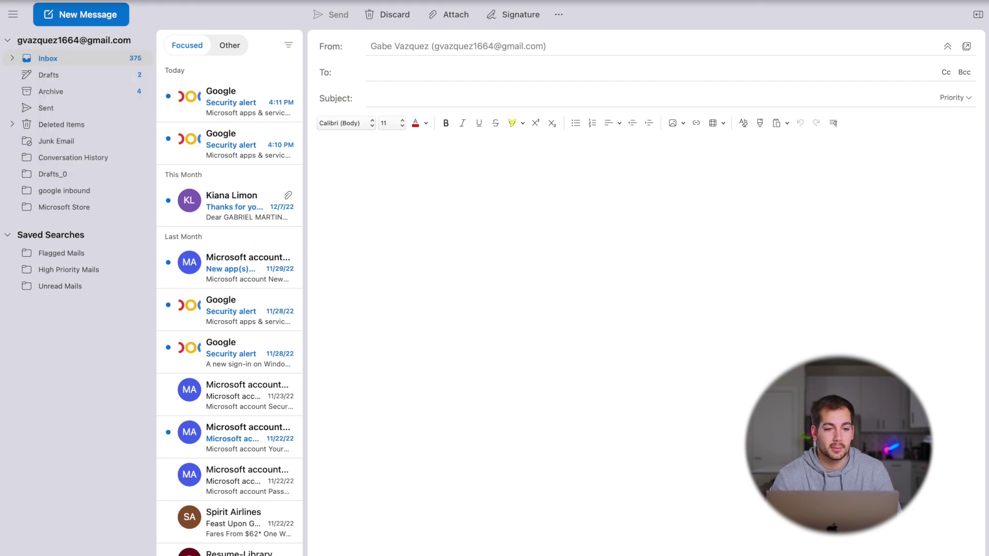
pyautogui.click(73, 0)
pyautogui.moveTo(83, 0)
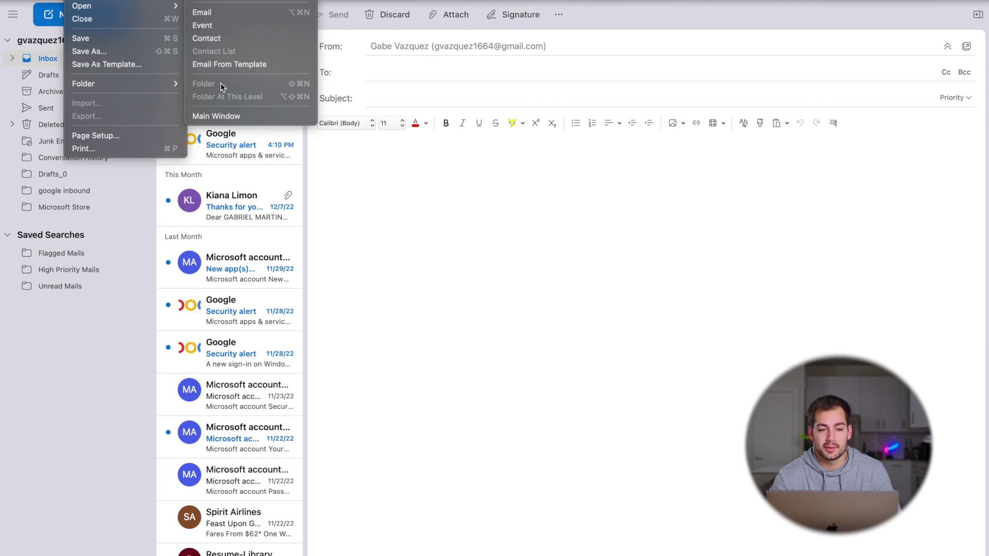
# Search the Help for "fold" to locate the command for creating a new folder.
pyautogui.moveTo(298, 0)
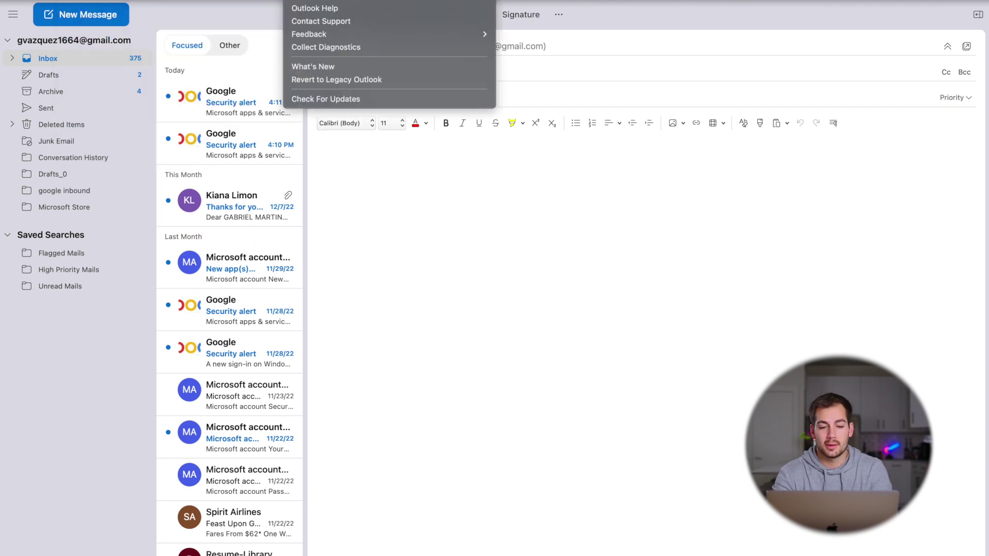
pyautogui.write('fold')
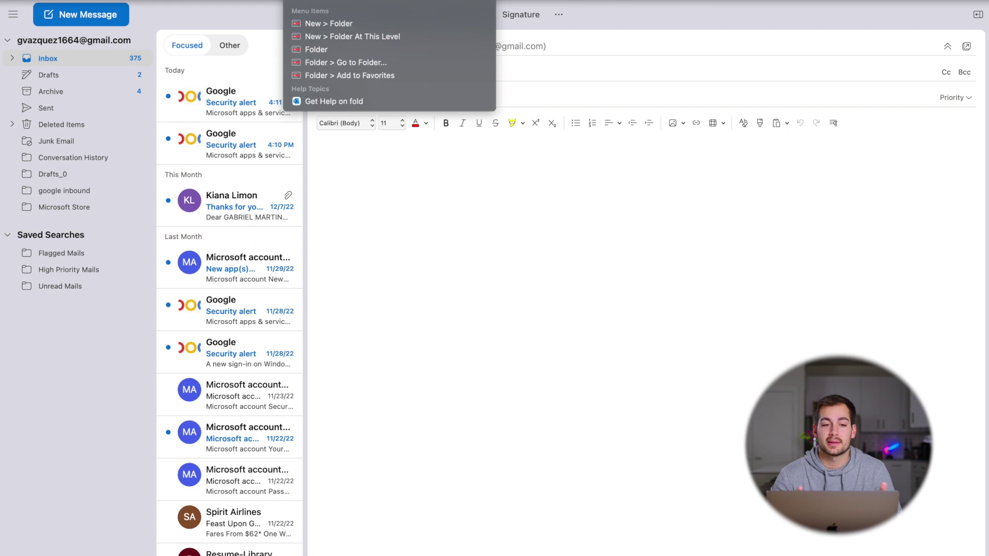
pyautogui.moveTo(327, 26)
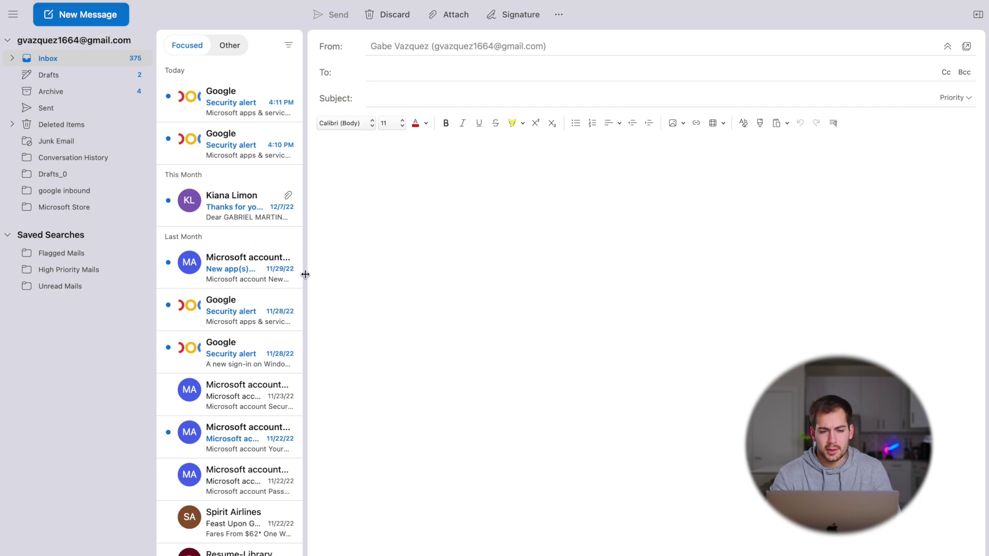
# Widen the message list so that more of each email's subject and preview fits beside the draft.
pyautogui.moveTo(306, 275); pyautogui.dragTo(325, 309)
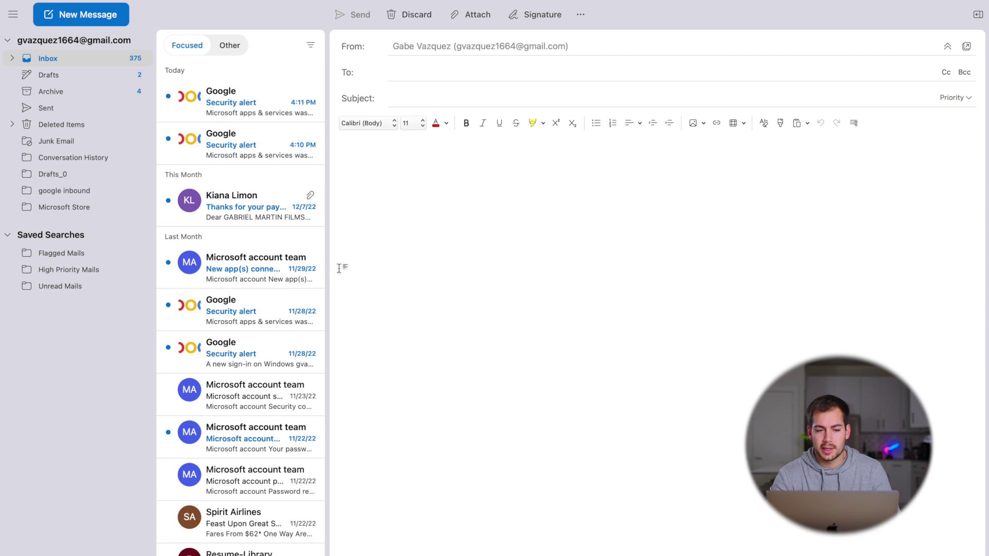
pyautogui.moveTo(326, 273); pyautogui.dragTo(368, 290)
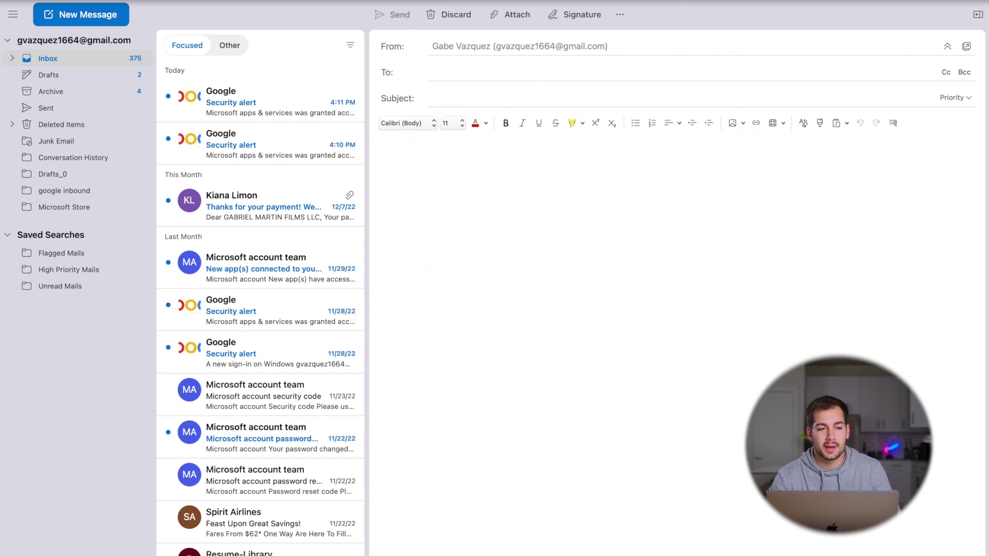
# Set the appearance to Light in Outlook's General preferences.
pyautogui.click(36, 1)
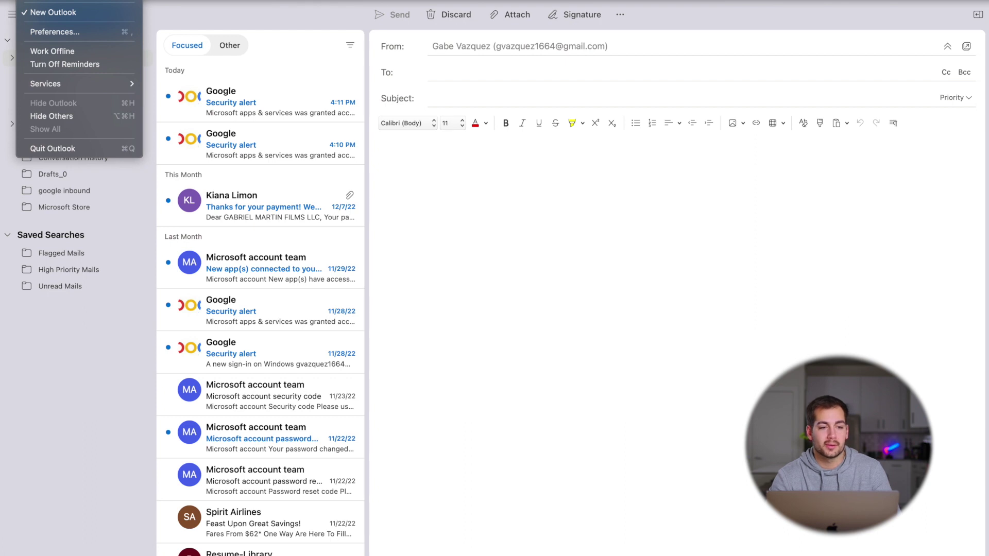
pyautogui.click(54, 31)
pyautogui.click(344, 246)
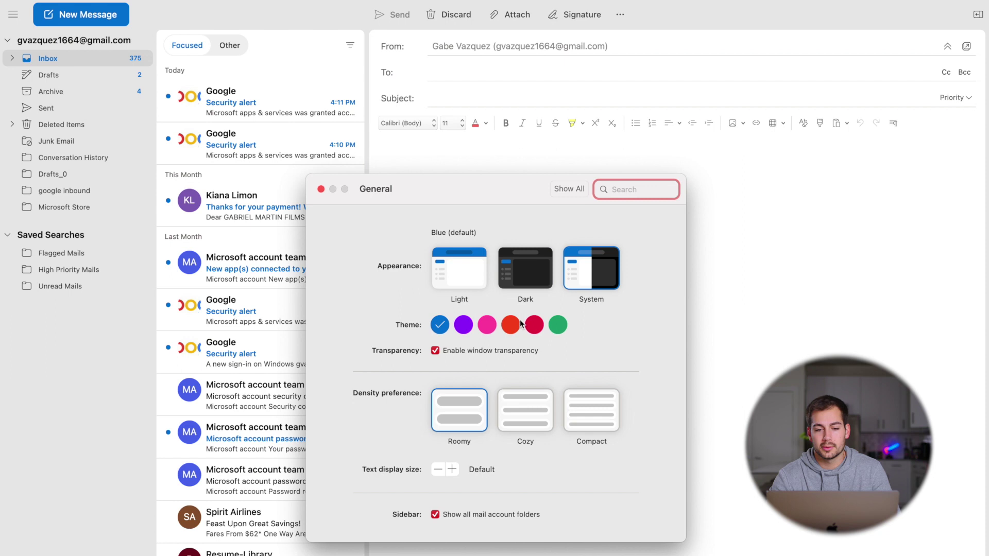
pyautogui.click(476, 274)
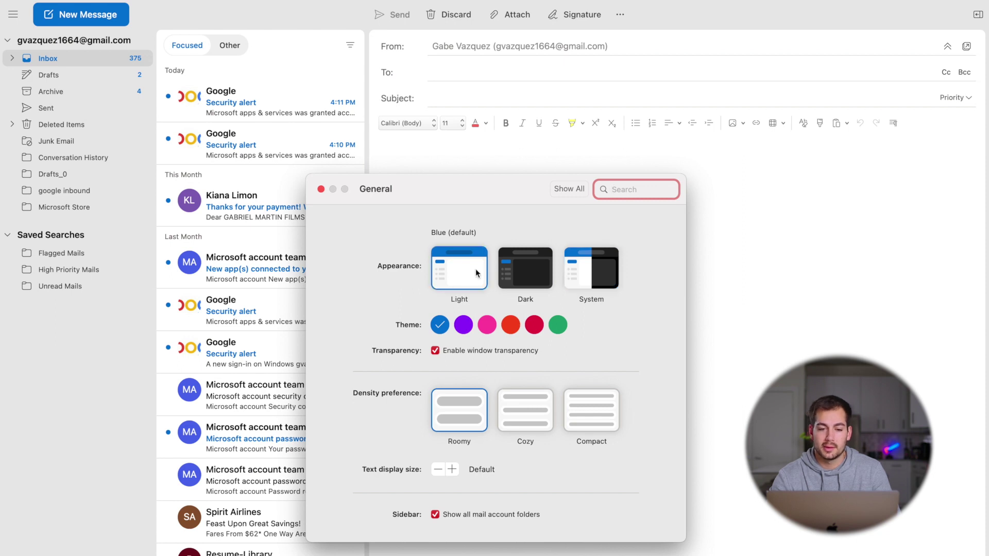
# Try the Dark appearance and the System appearance in the General preferences.
pyautogui.click(526, 266)
pyautogui.click(577, 276)
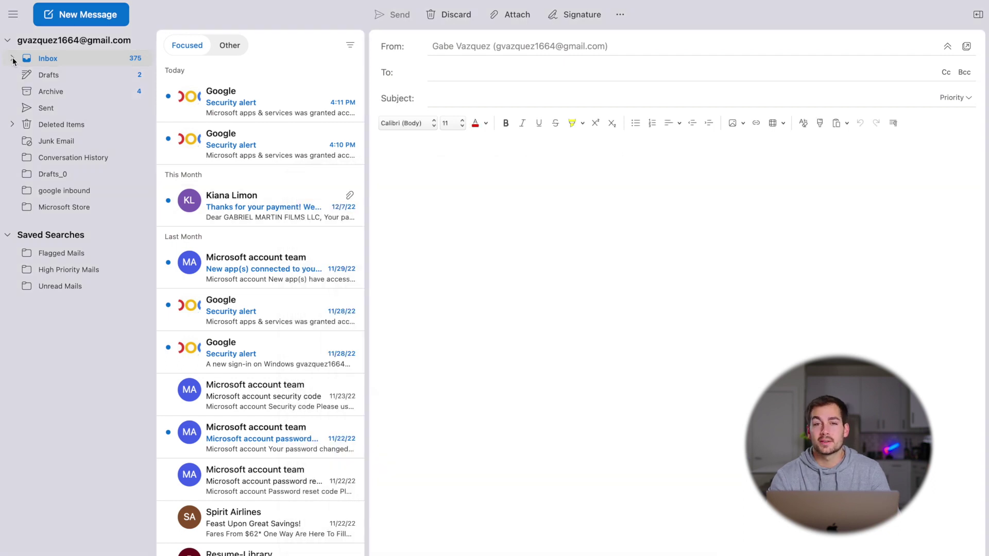
# Expand and collapse the Inbox and Deleted Items folders in the account's folder list to check their subfolders.
pyautogui.click(12, 59)
pyautogui.click(12, 58)
pyautogui.click(12, 59)
pyautogui.click(12, 59)
pyautogui.click(12, 59)
pyautogui.click(12, 58)
pyautogui.click(12, 125)
pyautogui.click(13, 125)
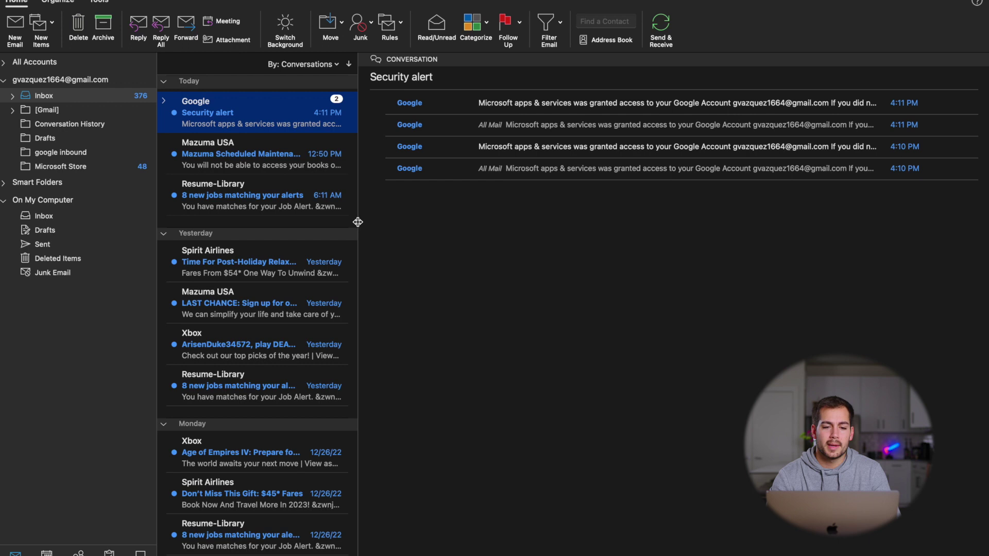
# Widen the message list and narrow the folder sidebar in the legacy Outlook layout.
pyautogui.moveTo(358, 222); pyautogui.dragTo(415, 223)
pyautogui.moveTo(157, 201); pyautogui.dragTo(136, 194)
# Turn off Dark Mode under the Personalize settings of legacy Outlook's General preferences.
pyautogui.click(44, 0)
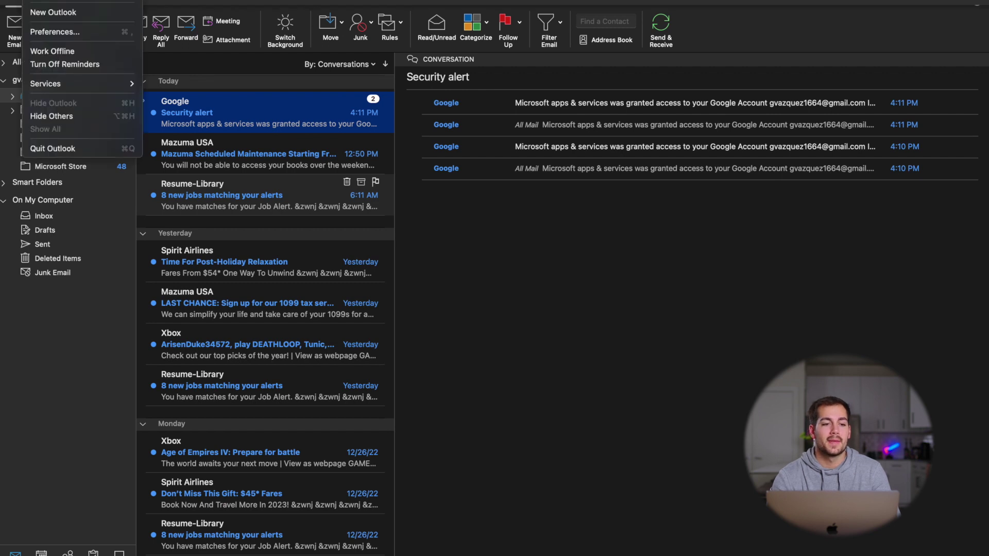
pyautogui.click(51, 32)
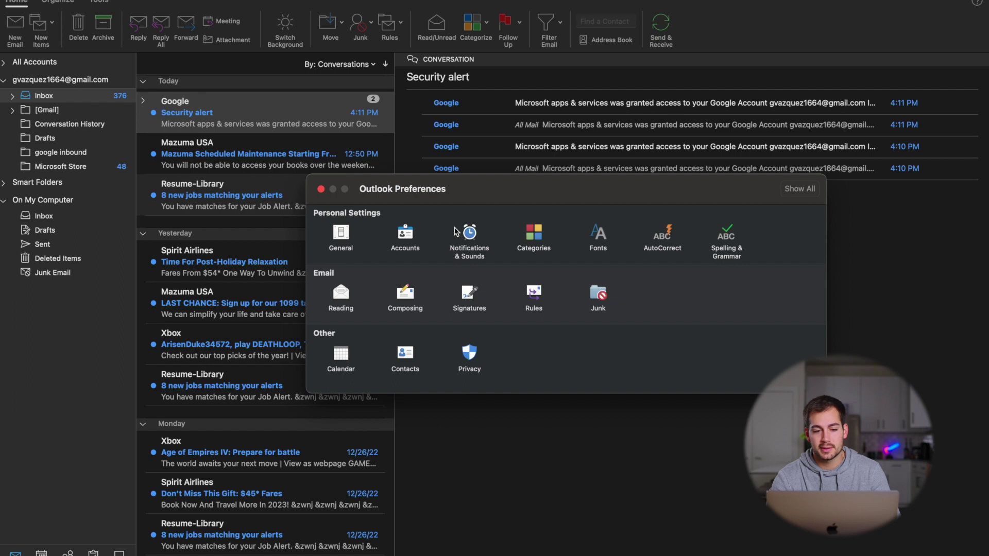
pyautogui.click(346, 234)
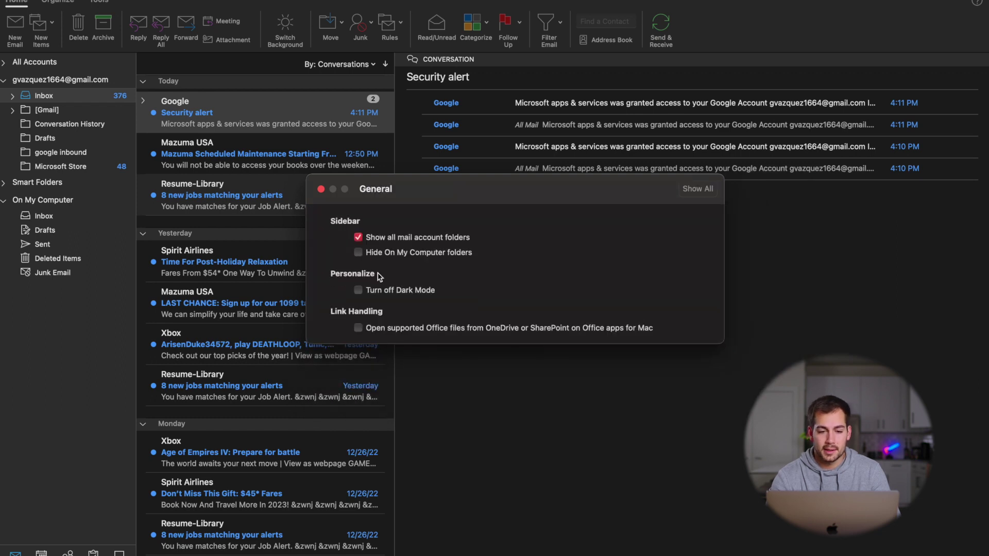
pyautogui.click(358, 290)
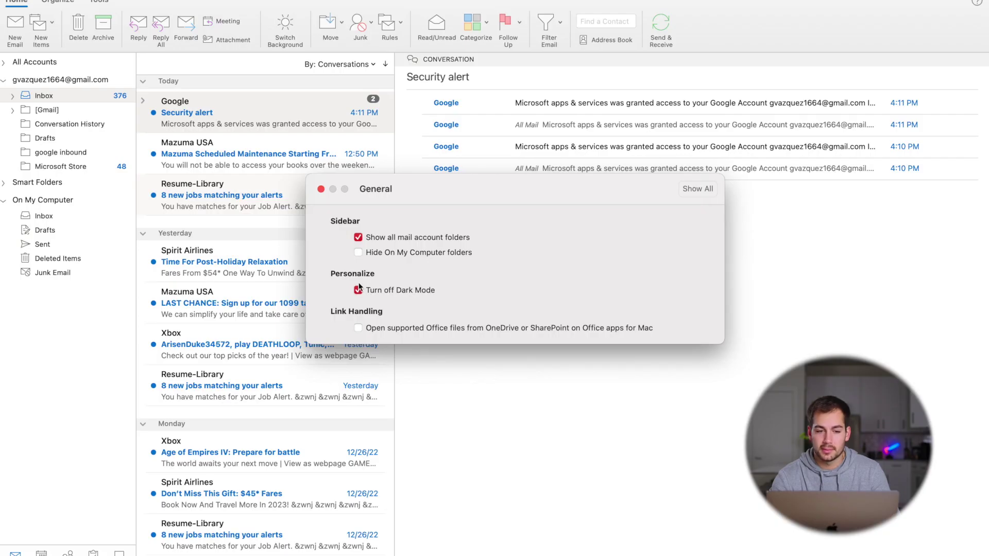